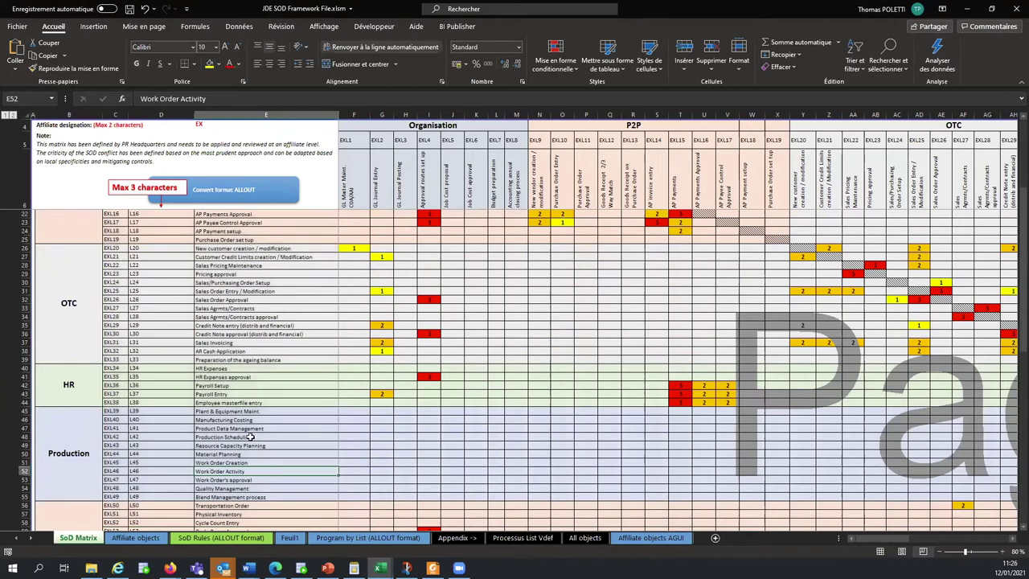
{"action": "left_click", "coordinate": [254, 309]}
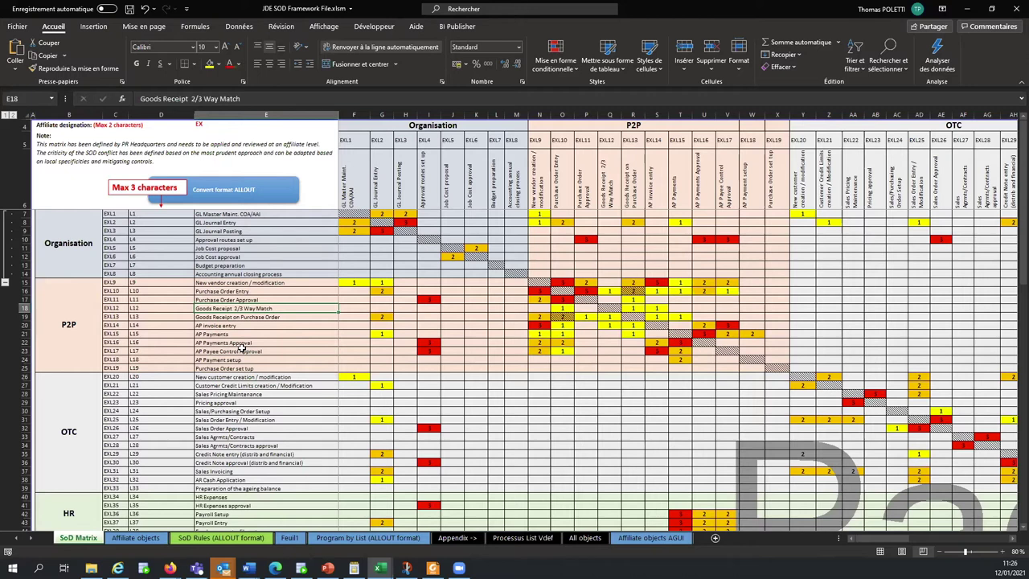
{"action": "left_click_drag", "start_coordinate": [349, 165], "coordinate": [609, 168]}
{"action": "left_click", "coordinate": [587, 170]}
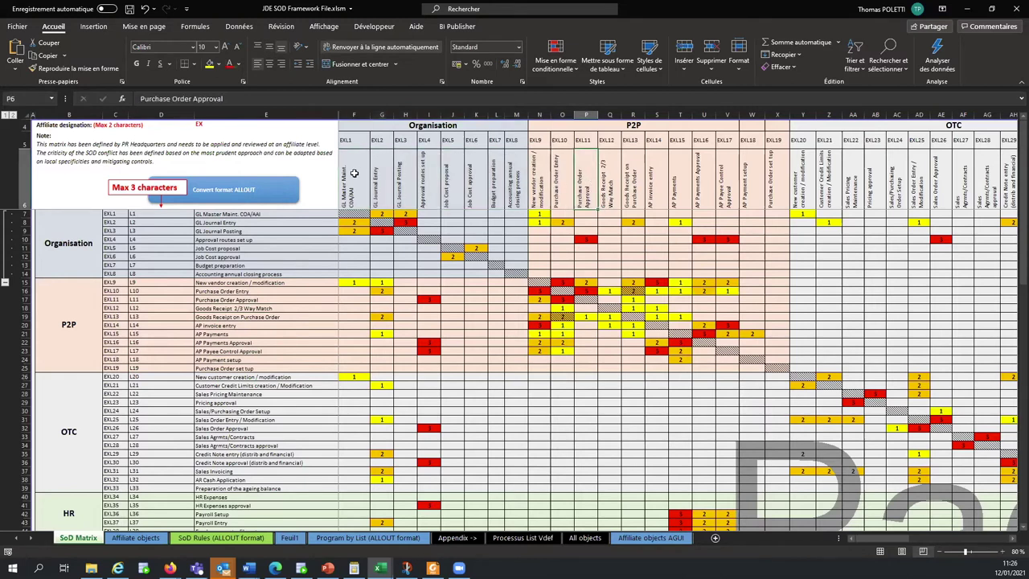
{"action": "left_click_drag", "start_coordinate": [354, 170], "coordinate": [492, 176]}
{"action": "left_click_drag", "start_coordinate": [281, 213], "coordinate": [298, 299]}
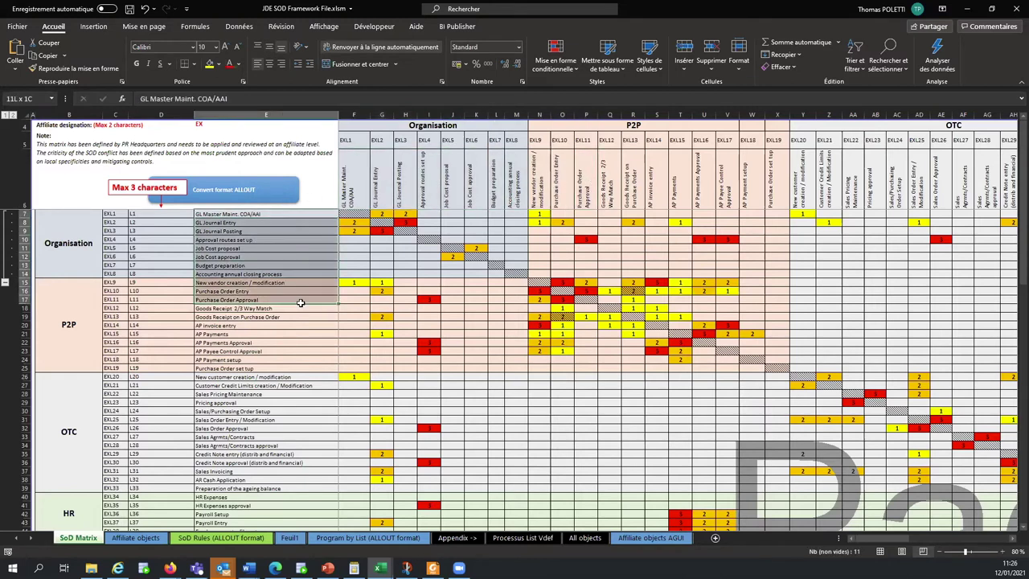
{"action": "left_click", "coordinate": [327, 232]}
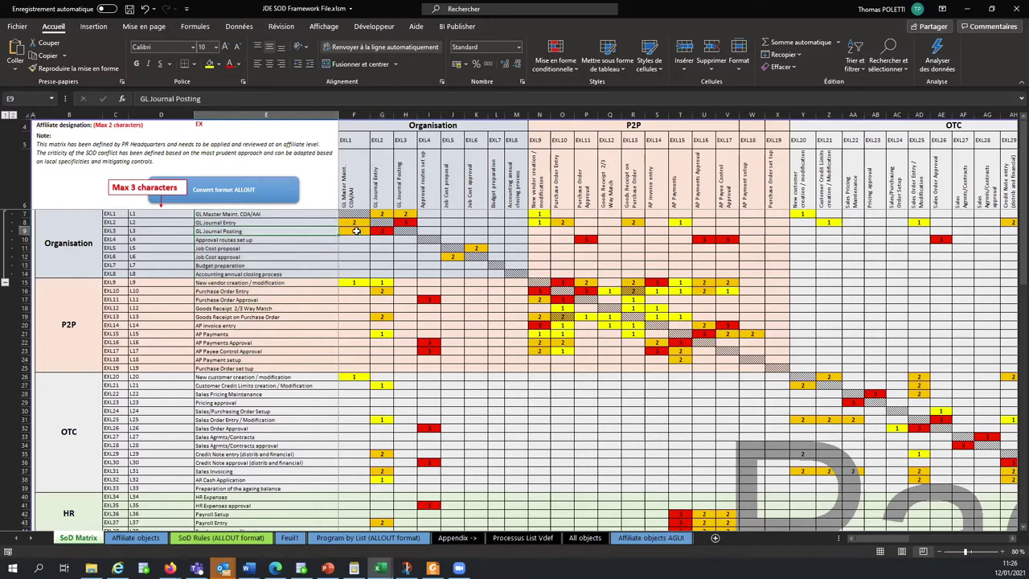
{"action": "left_click", "coordinate": [382, 232]}
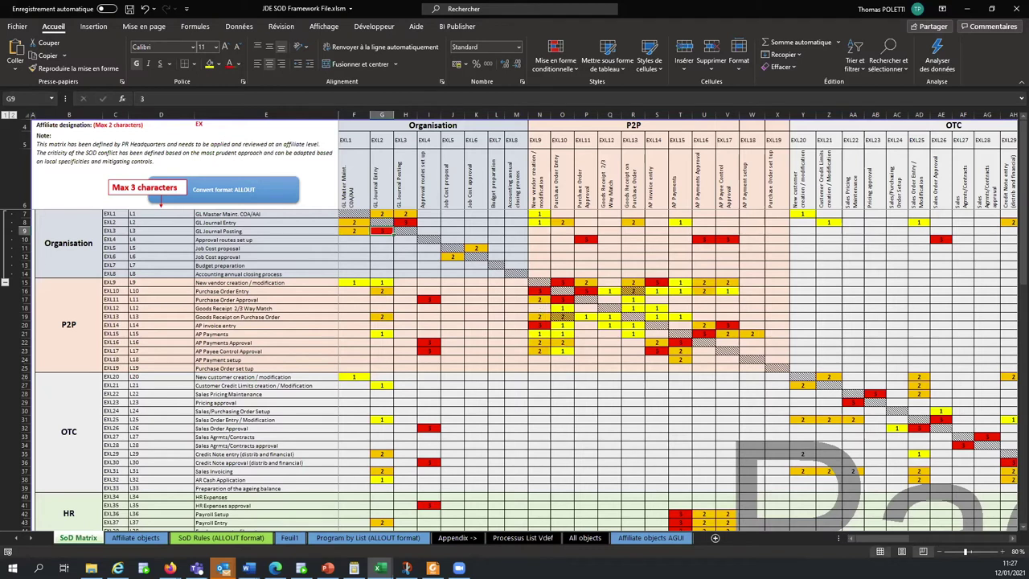
Zoom the SoD Matrix out to 60%, back up to 90%, and select the New vendor creation row (E15)
{"action": "left_click", "coordinate": [943, 551]}
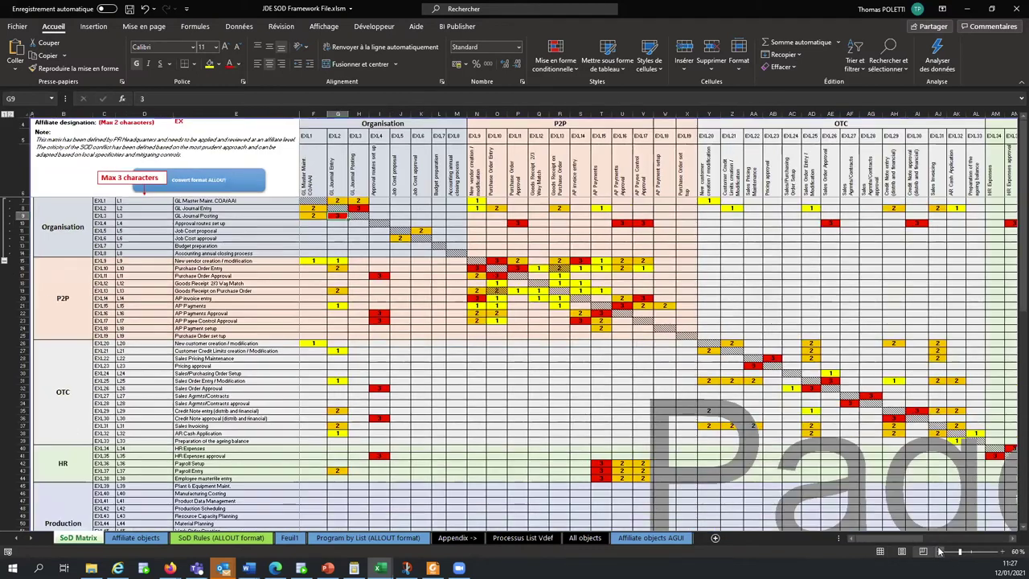
{"action": "left_click", "coordinate": [942, 551]}
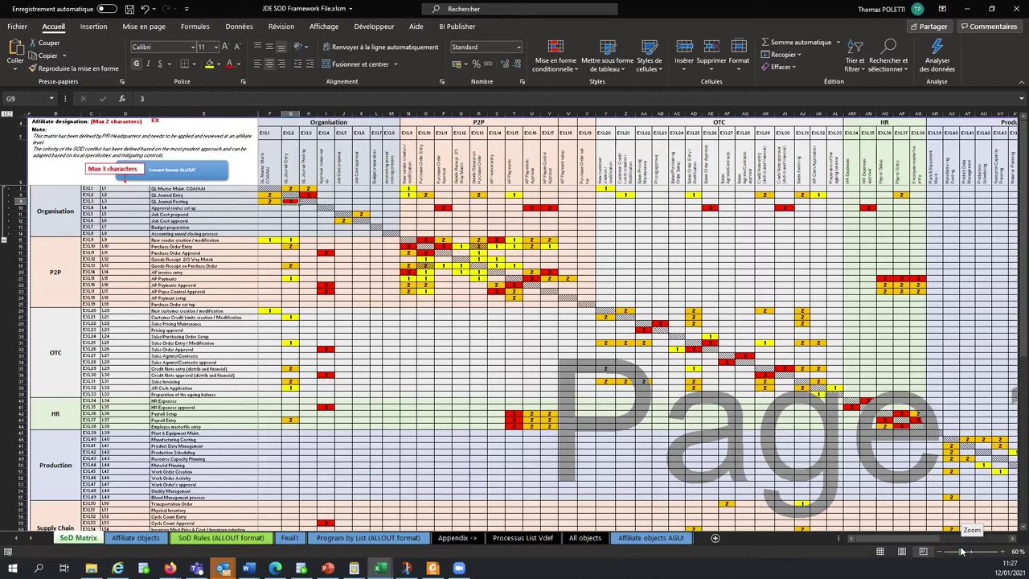
{"action": "left_click", "coordinate": [1001, 552]}
{"action": "left_click", "coordinate": [1001, 552]}
{"action": "left_click", "coordinate": [1001, 552]}
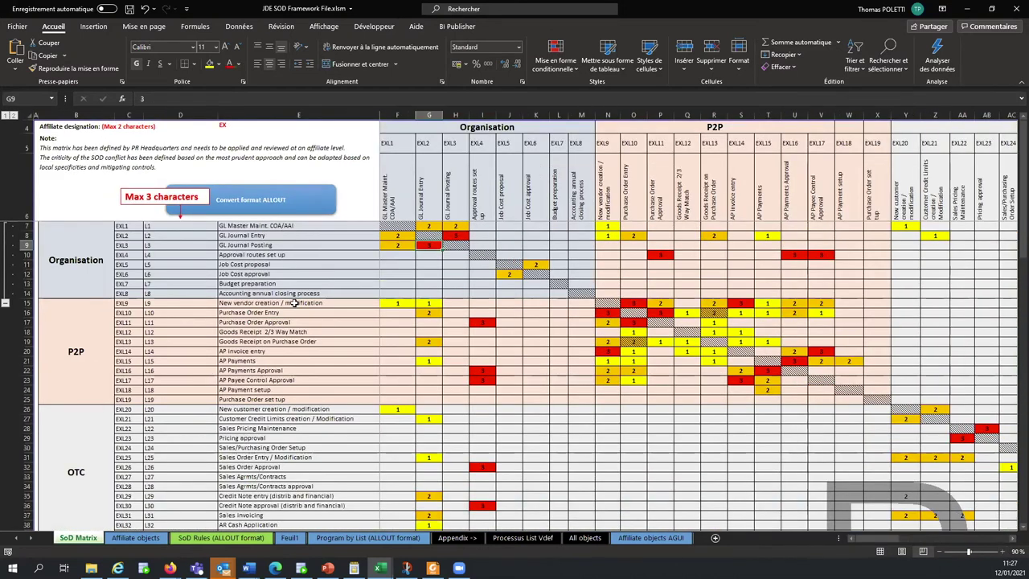
{"action": "left_click", "coordinate": [294, 303]}
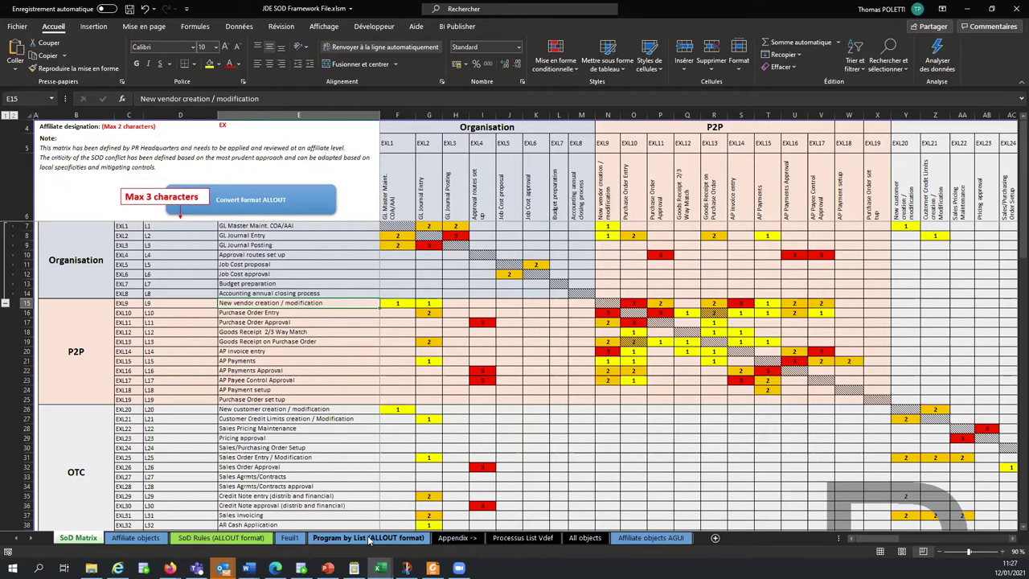
On the Program by List (ALLOUT format) sheet, select P00022, P0008B and their EXL69 rows, then switch to Firefox
{"action": "left_click", "coordinate": [369, 539]}
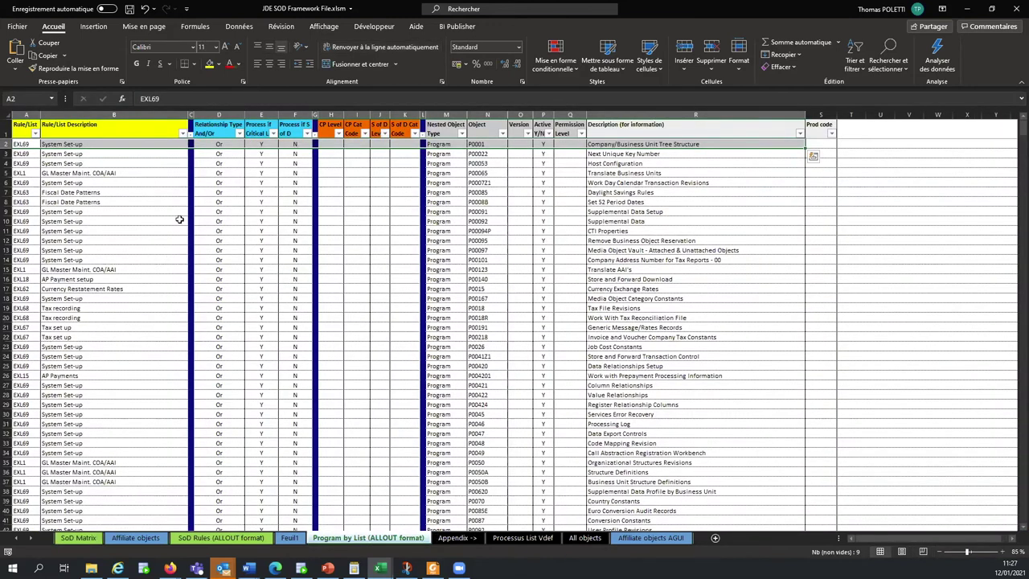
{"action": "left_click", "coordinate": [488, 155]}
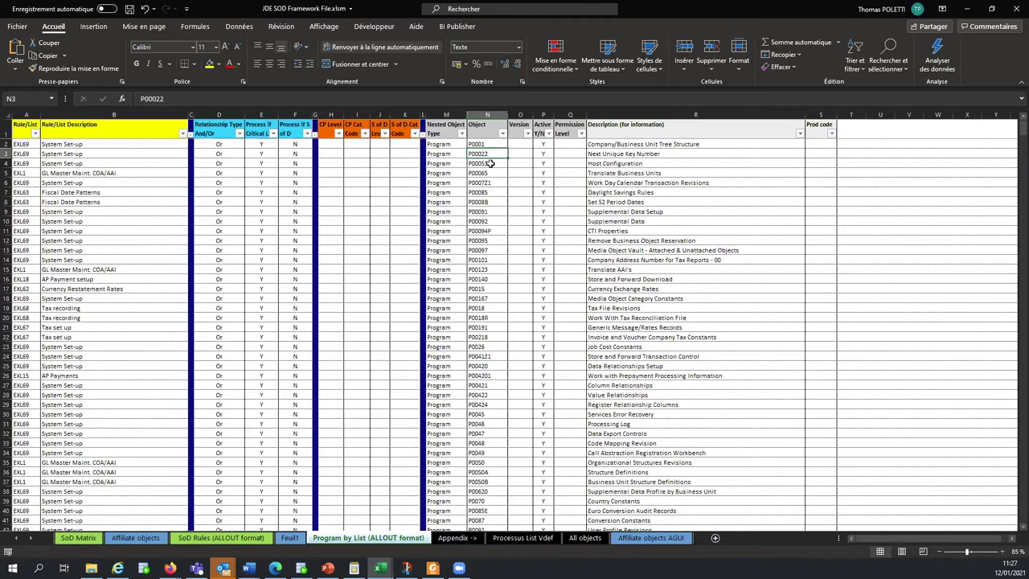
{"action": "left_click", "coordinate": [29, 163]}
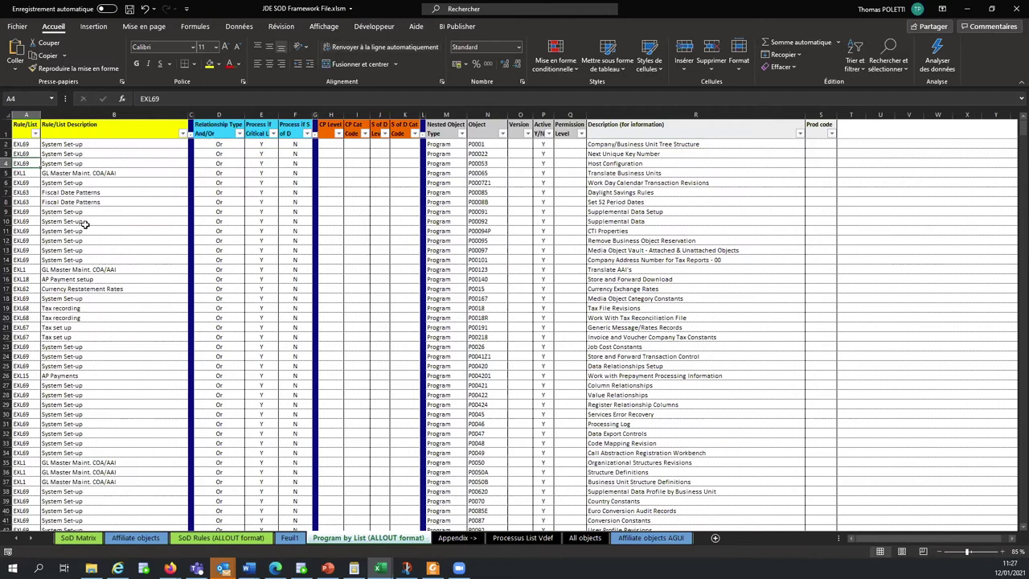
{"action": "left_click", "coordinate": [479, 202]}
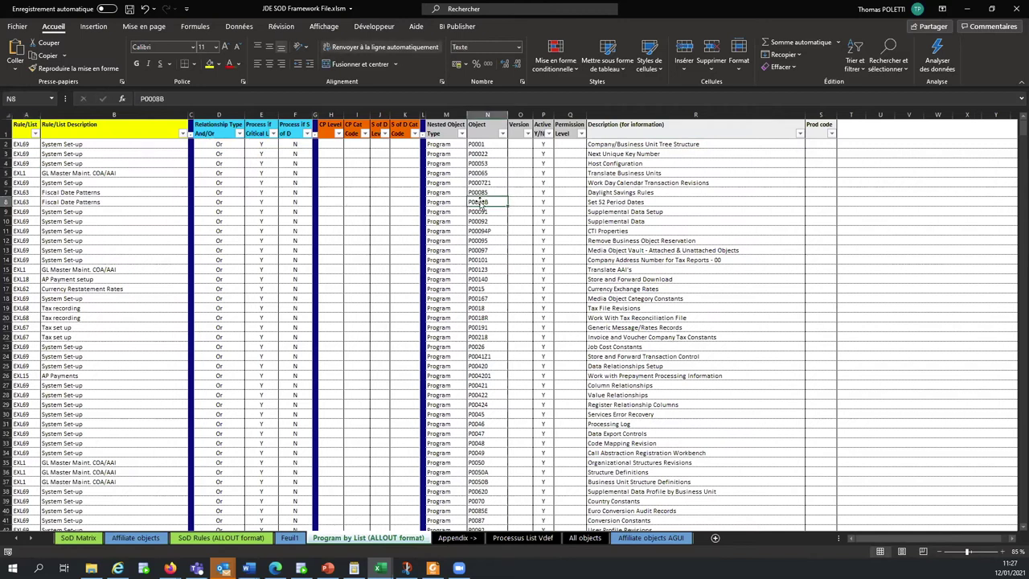
{"action": "left_click", "coordinate": [25, 212]}
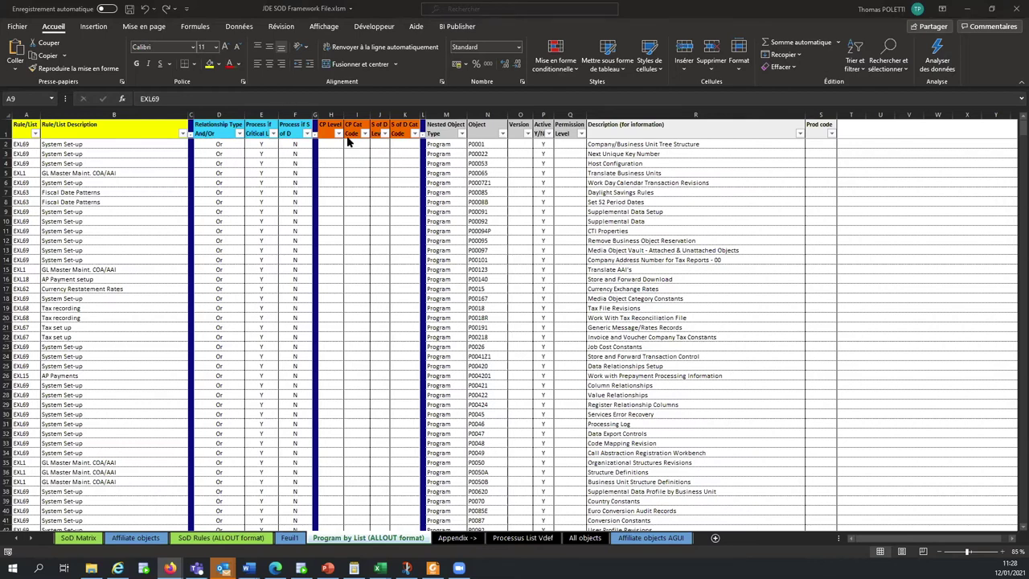
{"action": "key", "text": "alt+Tab"}
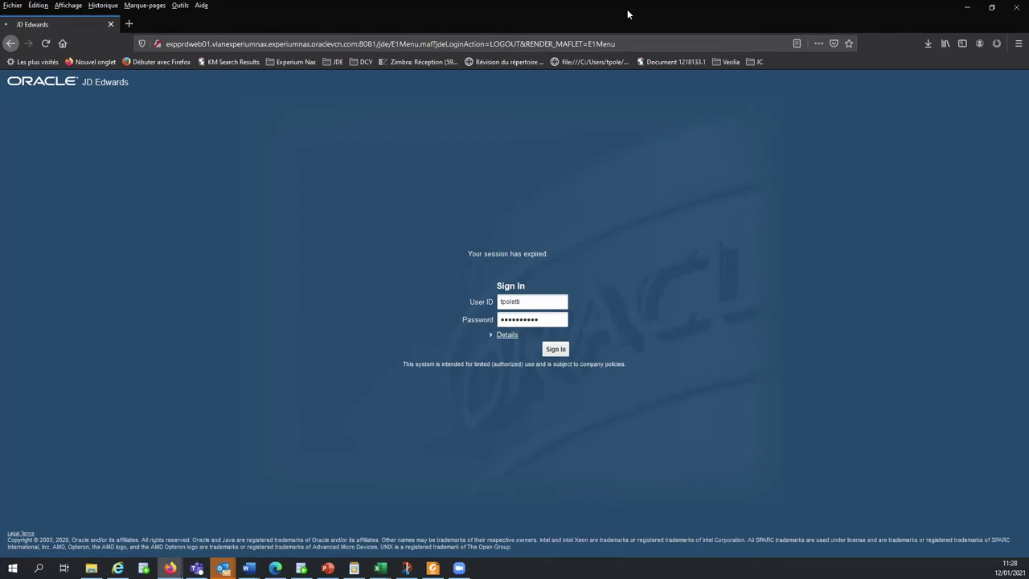
Sign in to EnterpriseOne with the user ID and password, declining to save the login ('Ne pas enregistrer')
{"action": "key", "text": "alt+Tab"}
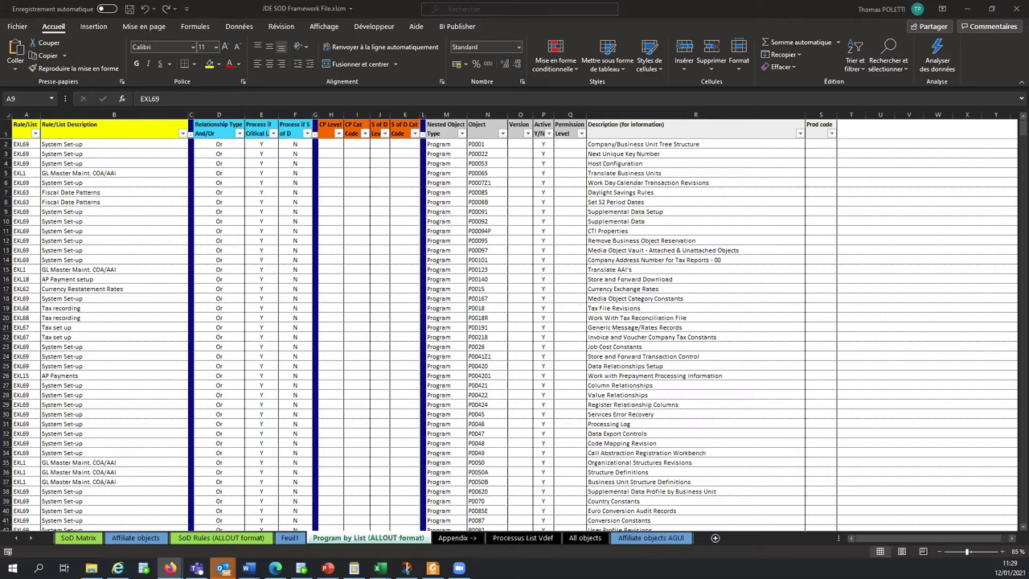
{"action": "key", "text": "alt+Tab"}
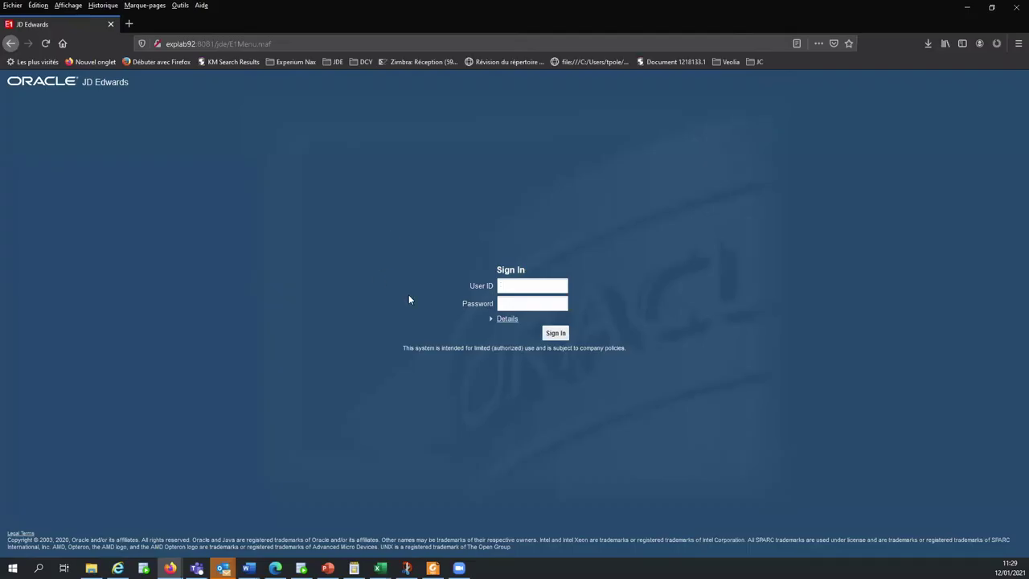
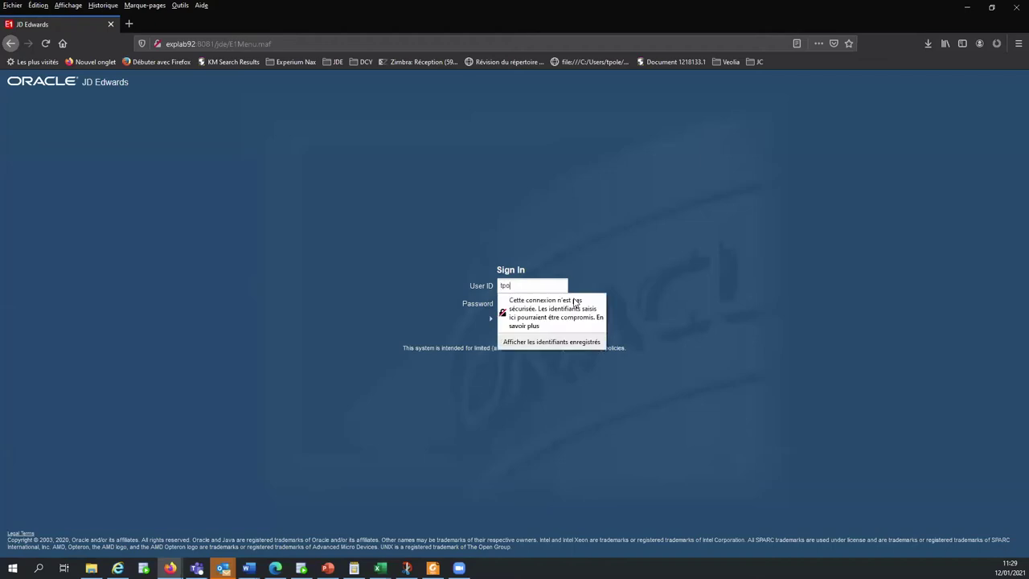
{"action": "key", "text": "Tab"}
{"action": "type", "text": "••••••••"}
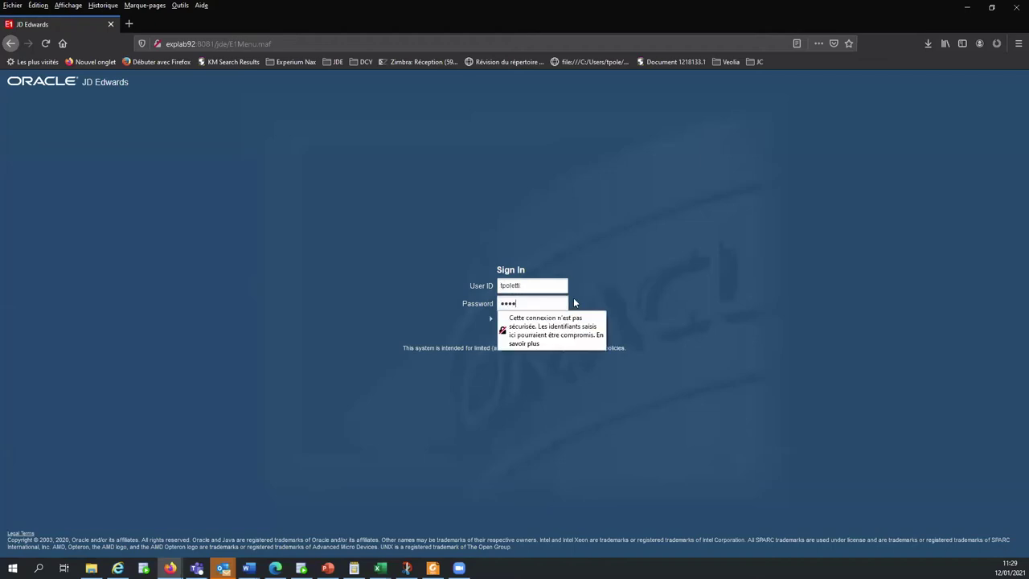
{"action": "type", "text": "••"}
{"action": "key", "text": "Return"}
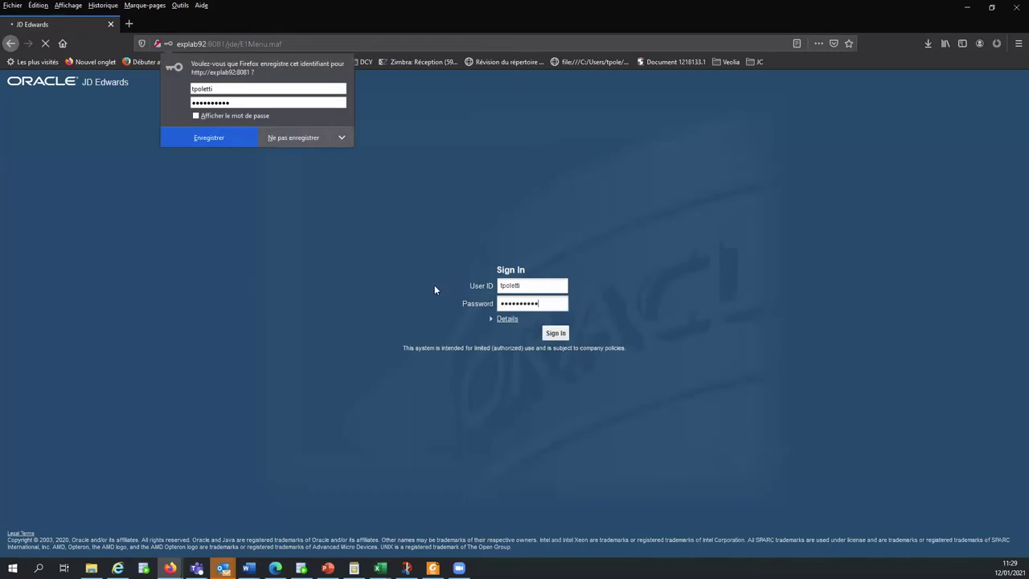
{"action": "left_click", "coordinate": [297, 138]}
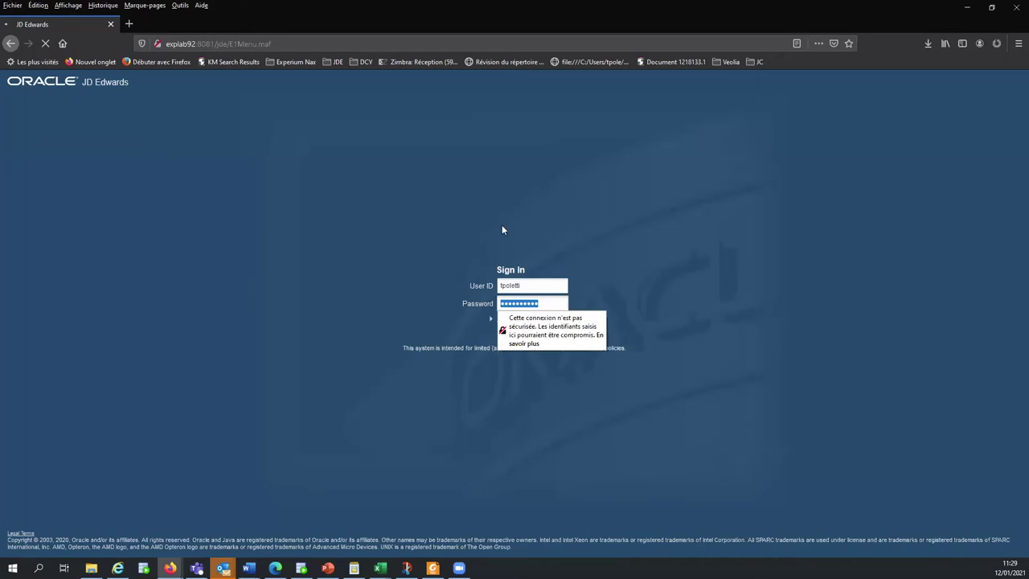
{"action": "key", "text": "Return"}
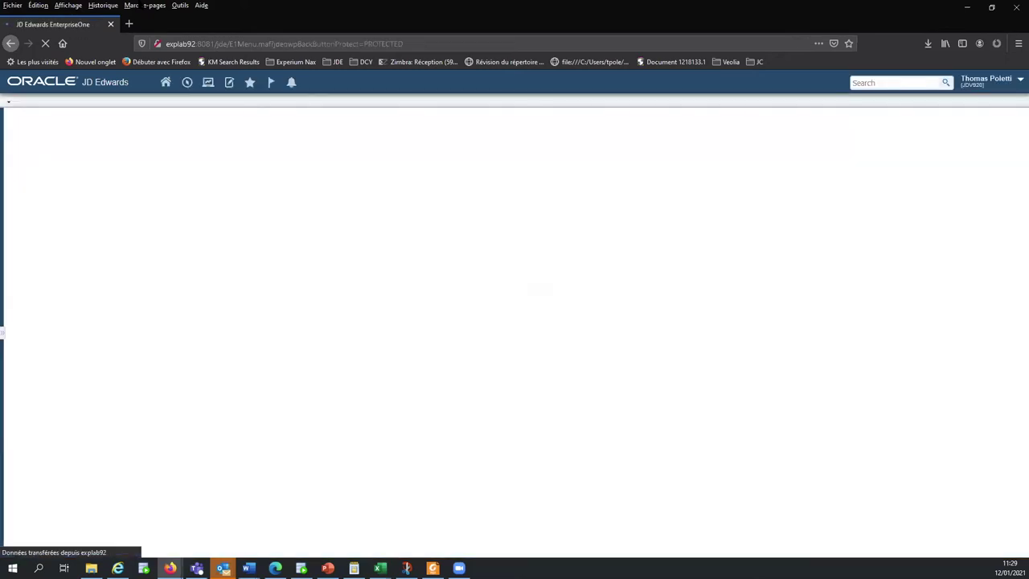
Fast-path to P4OS and launch Access and Audit Reporting from the ALLOut menu
{"action": "left_click", "coordinate": [192, 86]}
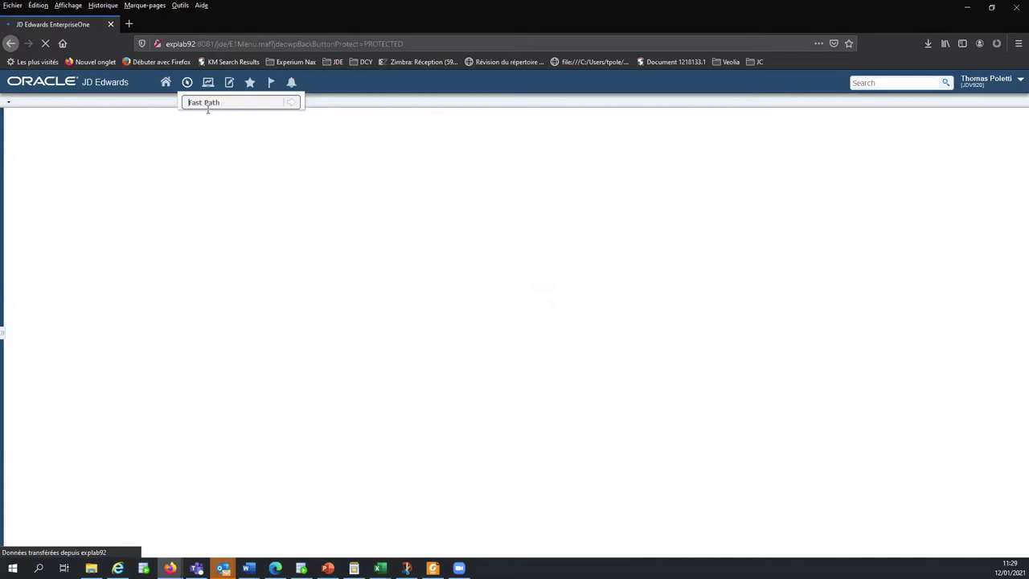
{"action": "type", "text": "P4"}
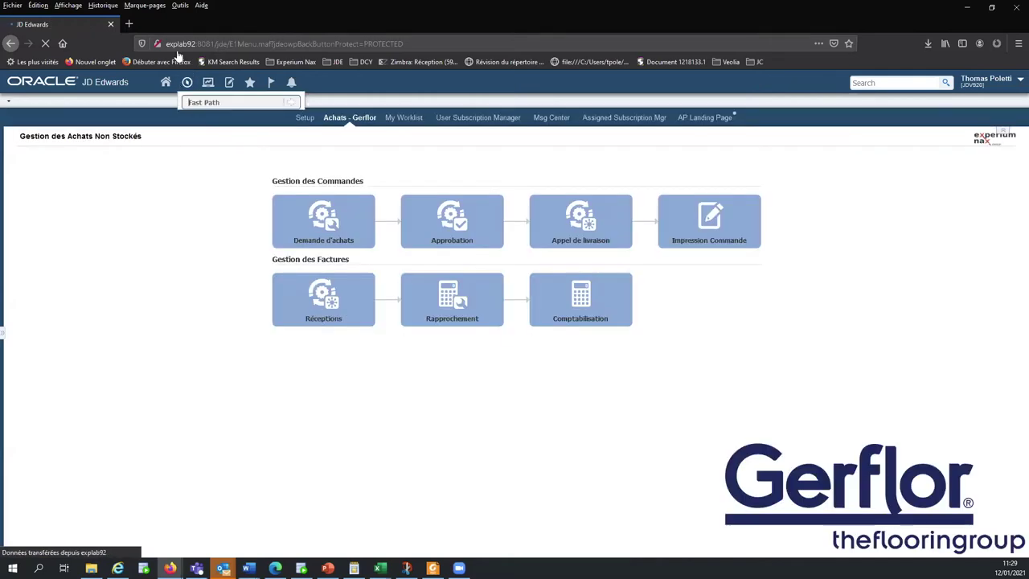
{"action": "type", "text": "OS"}
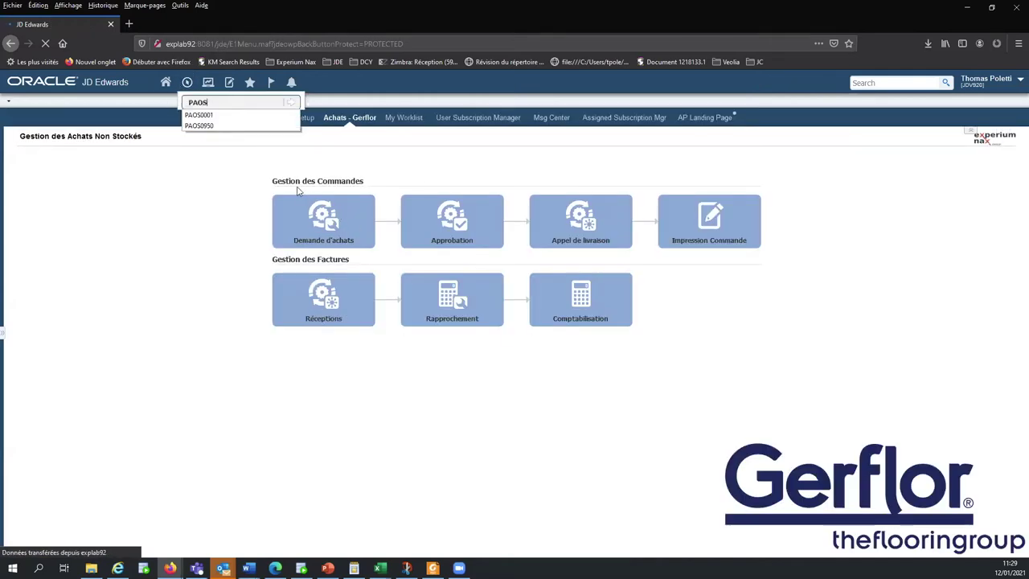
{"action": "key", "text": "Return"}
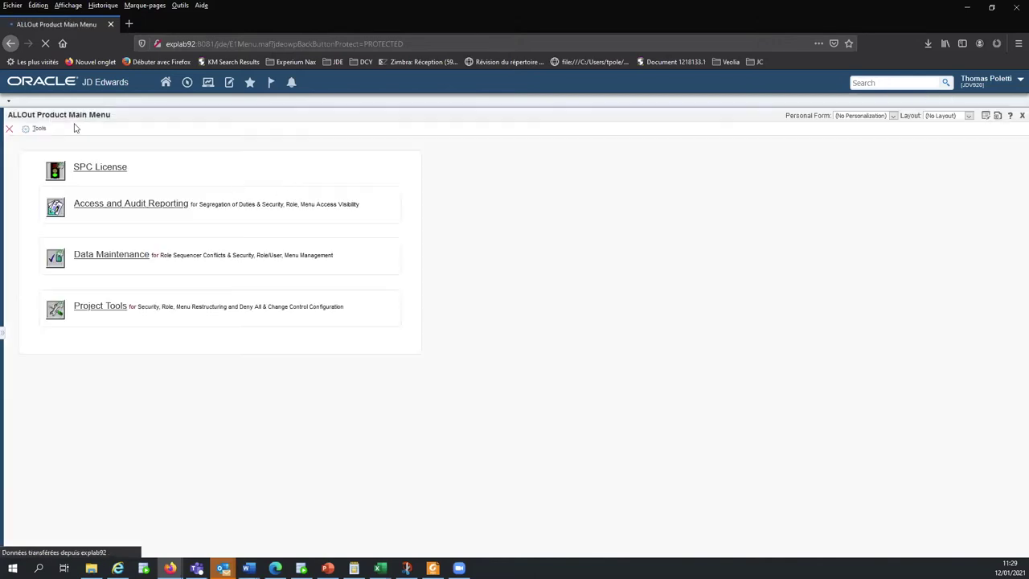
{"action": "left_click", "coordinate": [123, 205]}
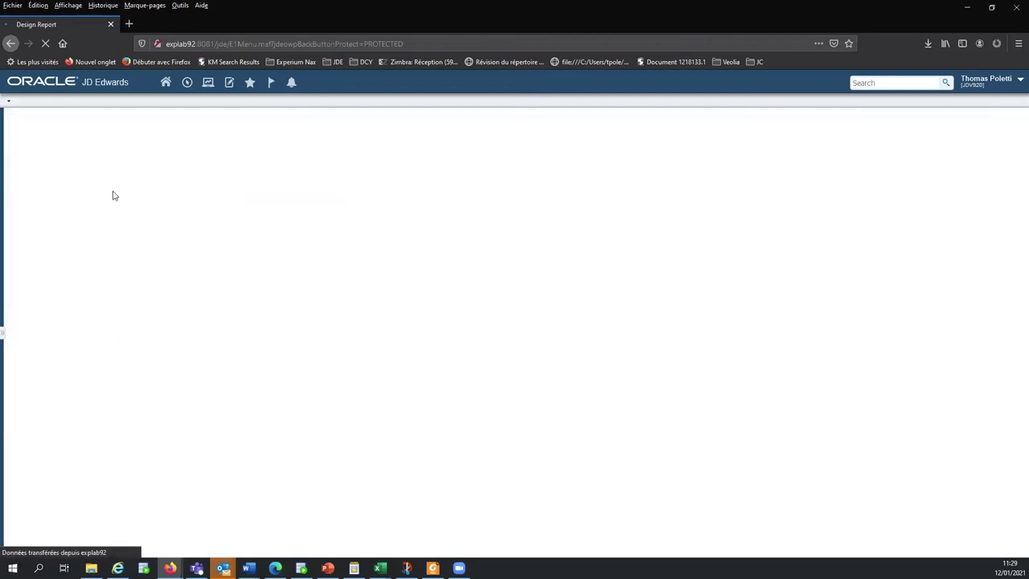
Choose the Segregation of Duties Rules report type, dismiss the Rule/List Setup warning, and show the role-level options
{"action": "left_click", "coordinate": [23, 158]}
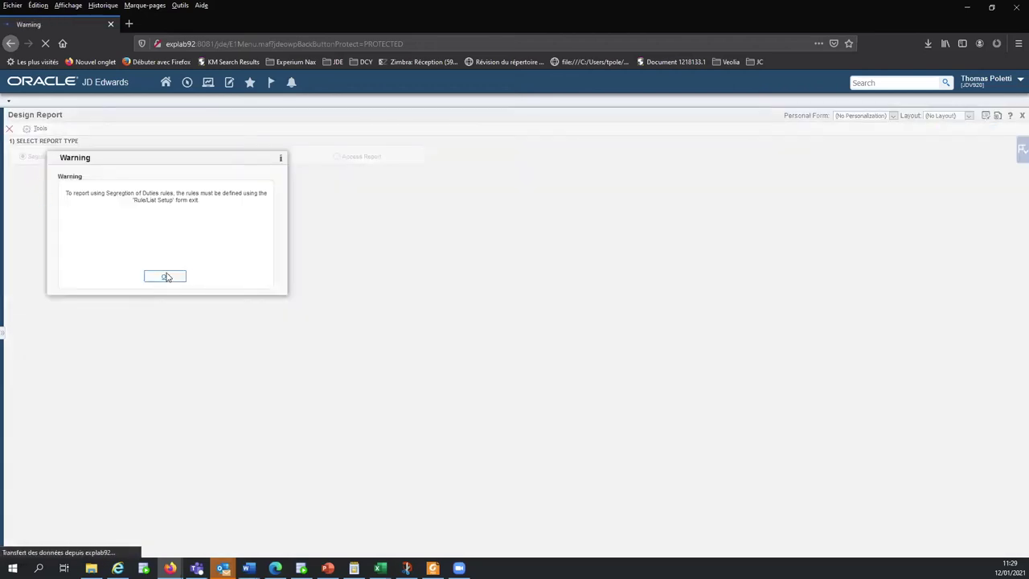
{"action": "left_click", "coordinate": [166, 277]}
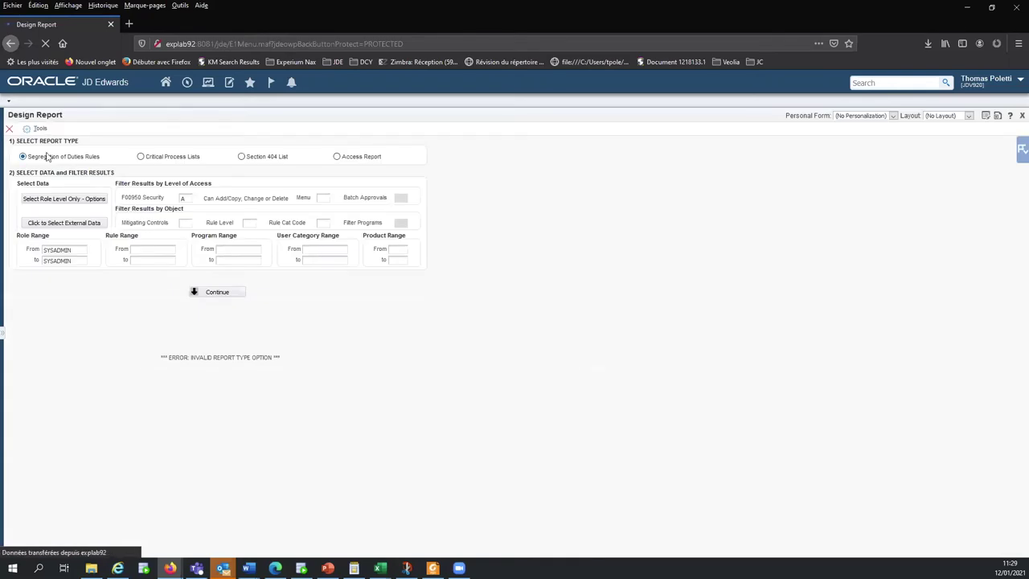
{"action": "left_click_drag", "start_coordinate": [59, 167], "coordinate": [95, 161]}
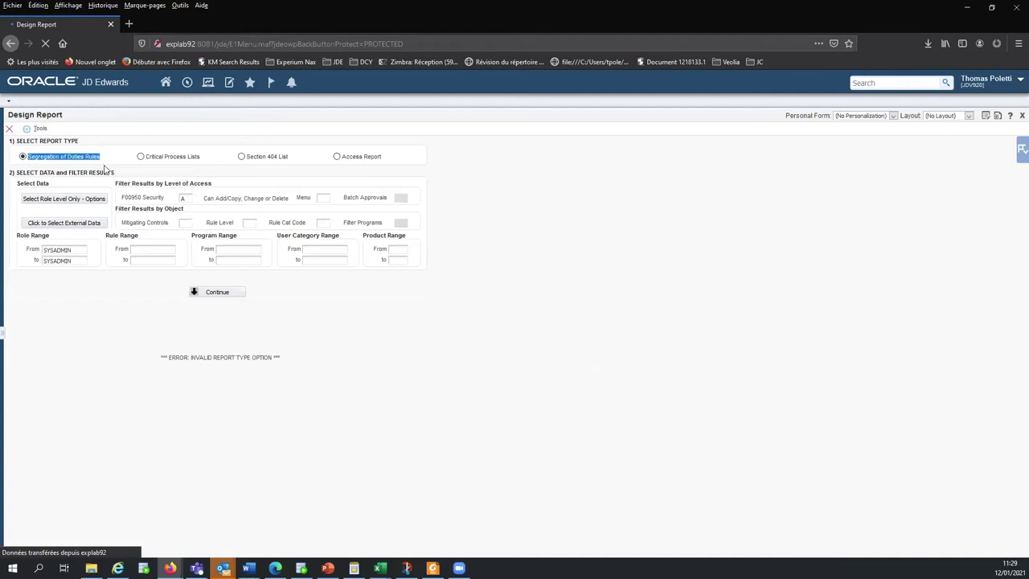
{"action": "left_click", "coordinate": [106, 167]}
{"action": "left_click", "coordinate": [70, 199]}
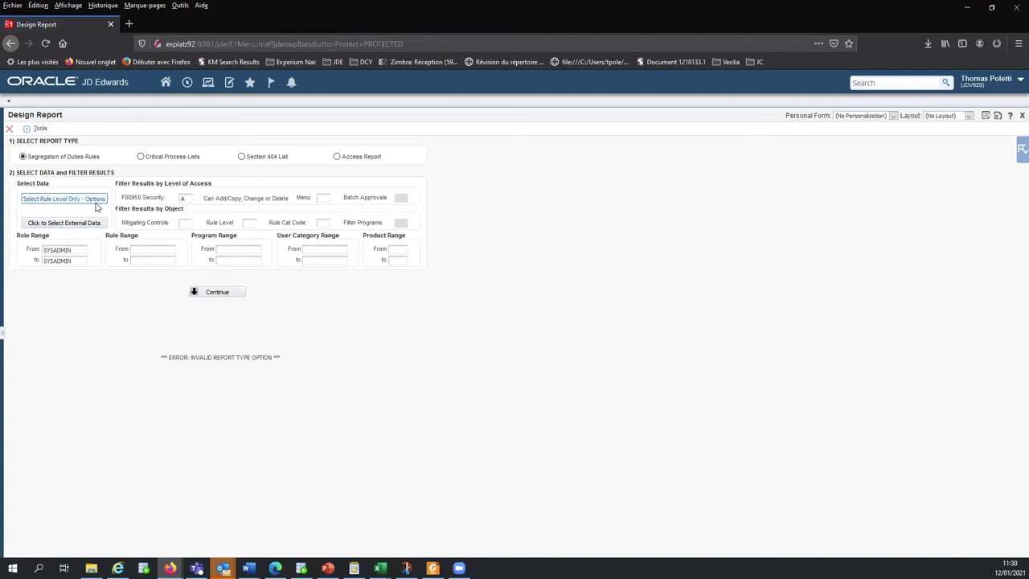
{"action": "left_click", "coordinate": [77, 203]}
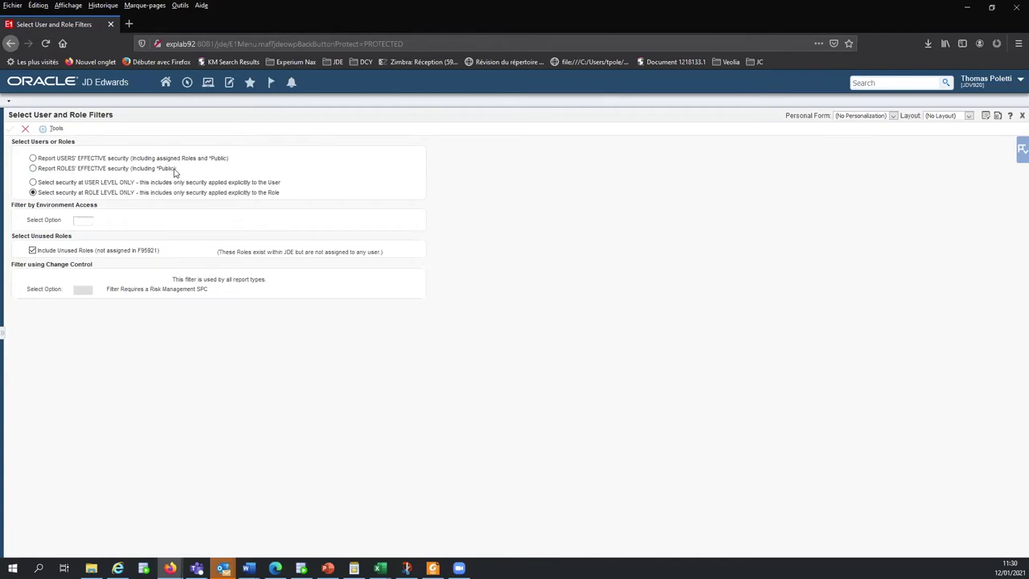
{"action": "left_click", "coordinate": [98, 184]}
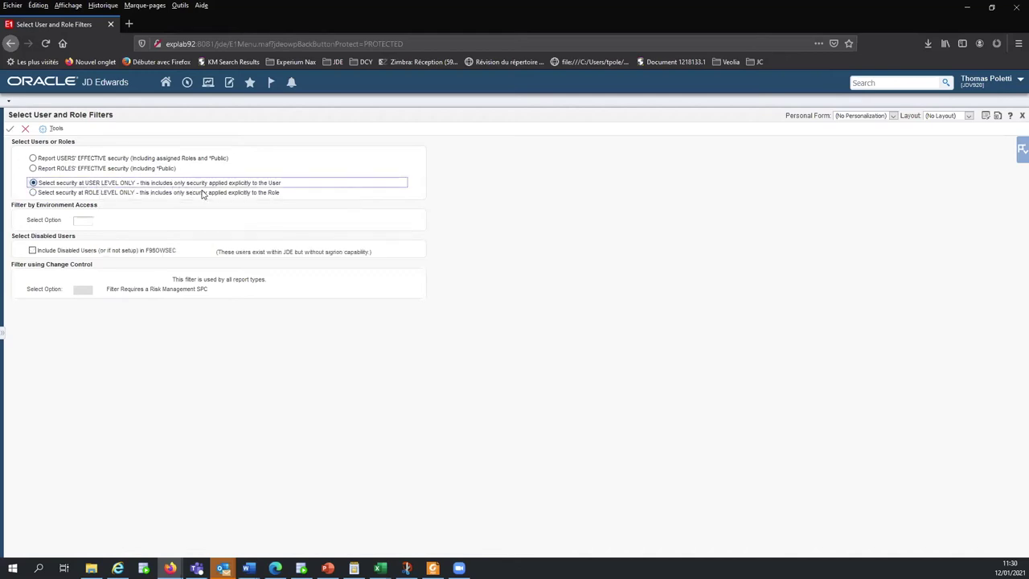
{"action": "left_click", "coordinate": [100, 193]}
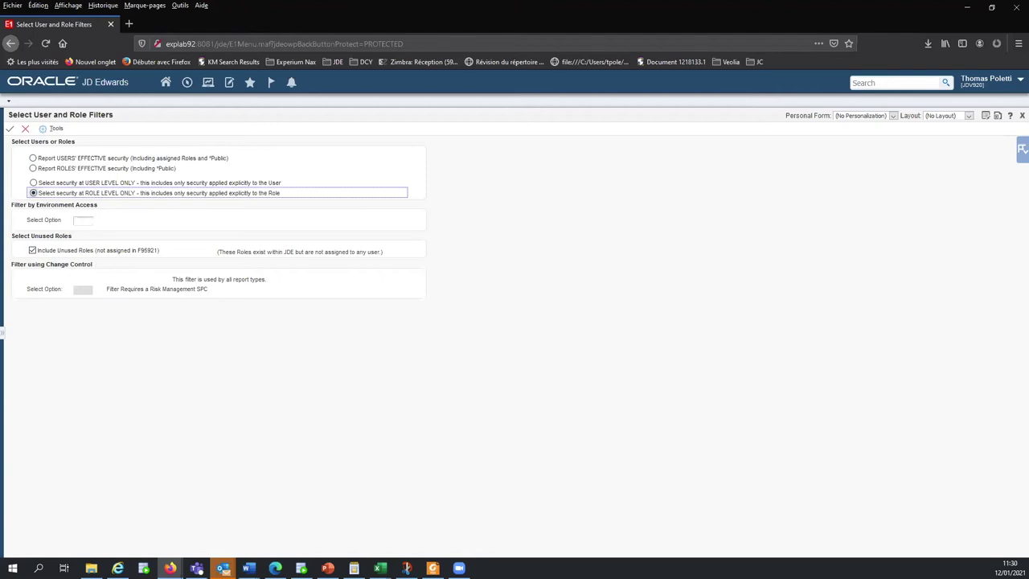
{"action": "left_click", "coordinate": [25, 129]}
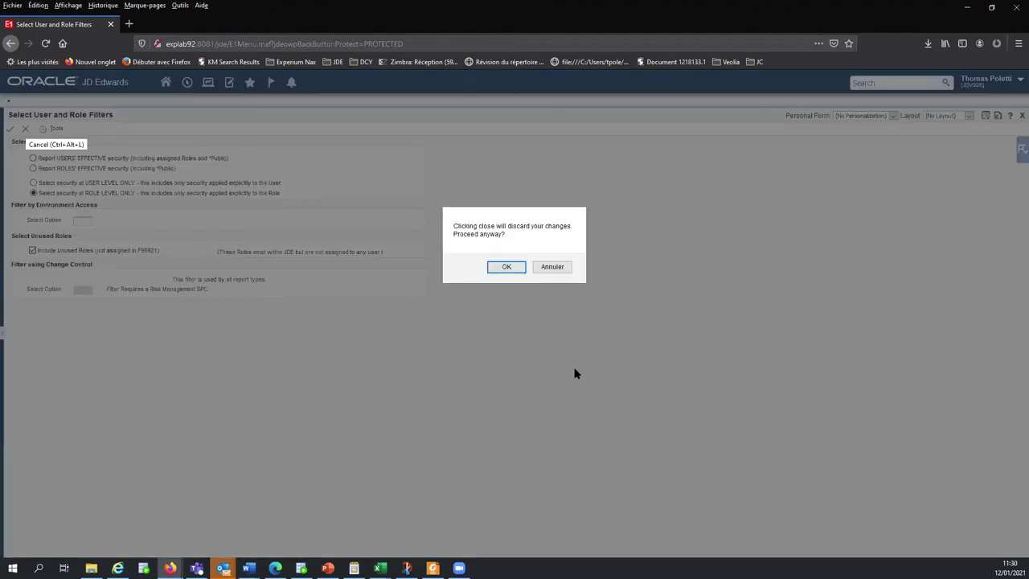
{"action": "left_click", "coordinate": [510, 266]}
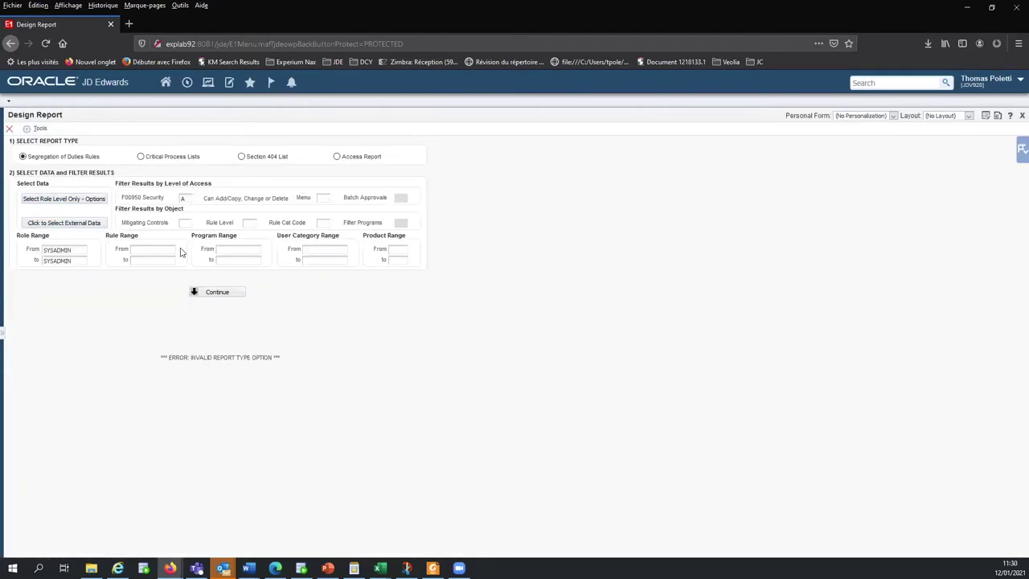
Review the F00950 Security (A) and Menu fields and SYSADMIN role range, then continue to style and layout
{"action": "left_click", "coordinate": [185, 197]}
{"action": "left_click", "coordinate": [322, 198]}
{"action": "double_click", "coordinate": [71, 249]}
{"action": "left_click", "coordinate": [214, 294]}
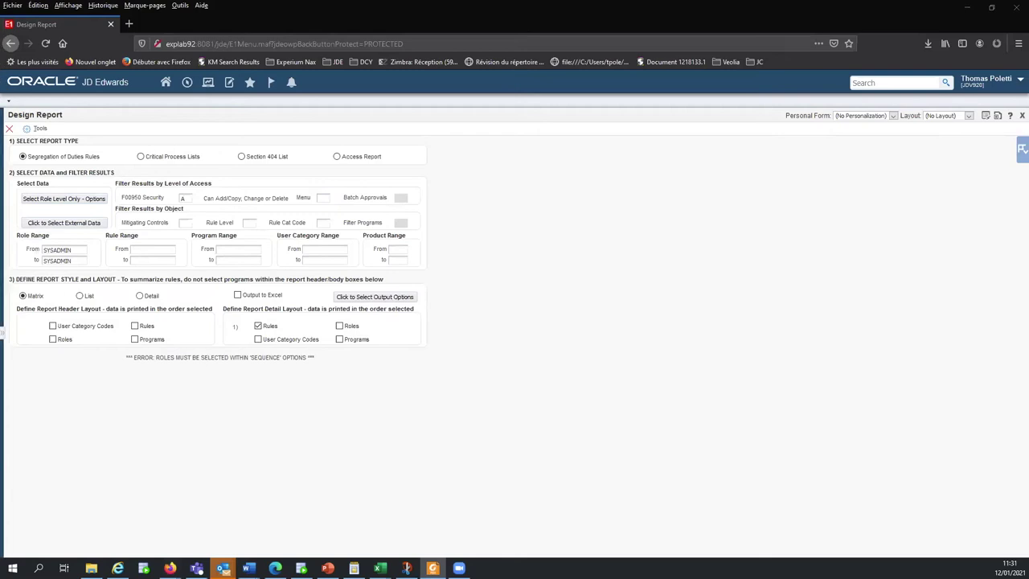
On page 2 of Breaches by role MPJ.pdf, highlight role RMPAPPAPST Appro Set up and its Purchase Order Approval breaches
{"action": "key", "text": "alt+Tab"}
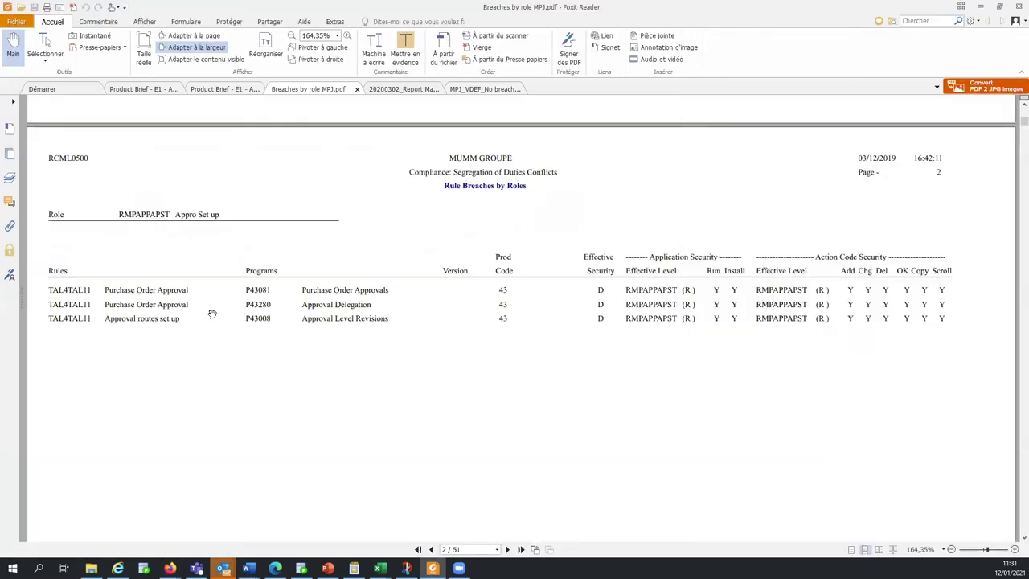
{"action": "scroll", "coordinate": [211, 313], "scroll_direction": "down", "scroll_amount": 2}
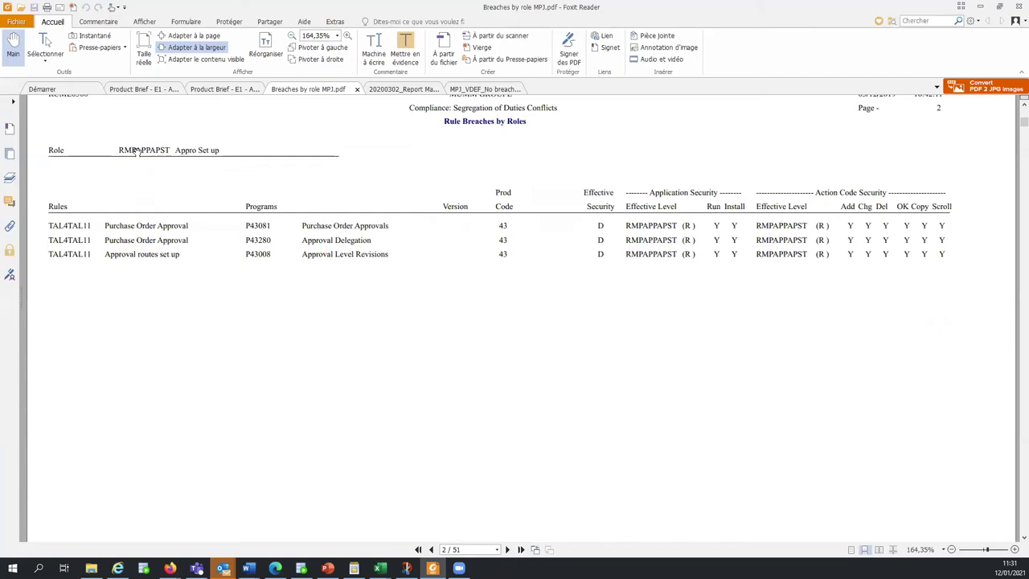
{"action": "left_click_drag", "start_coordinate": [119, 150], "coordinate": [219, 151]}
{"action": "left_click", "coordinate": [181, 150]}
{"action": "double_click", "coordinate": [109, 254]}
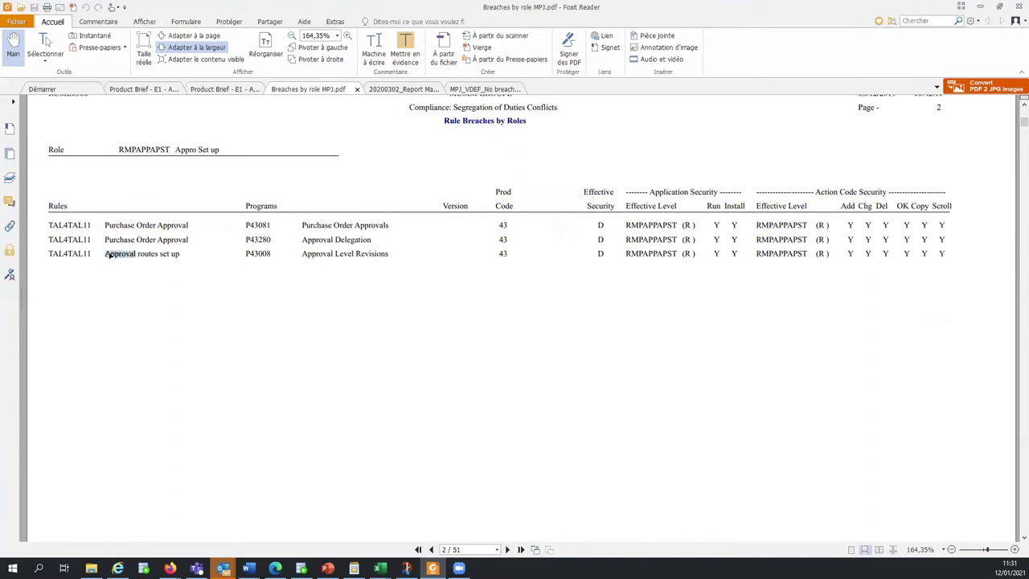
{"action": "left_click", "coordinate": [109, 254]}
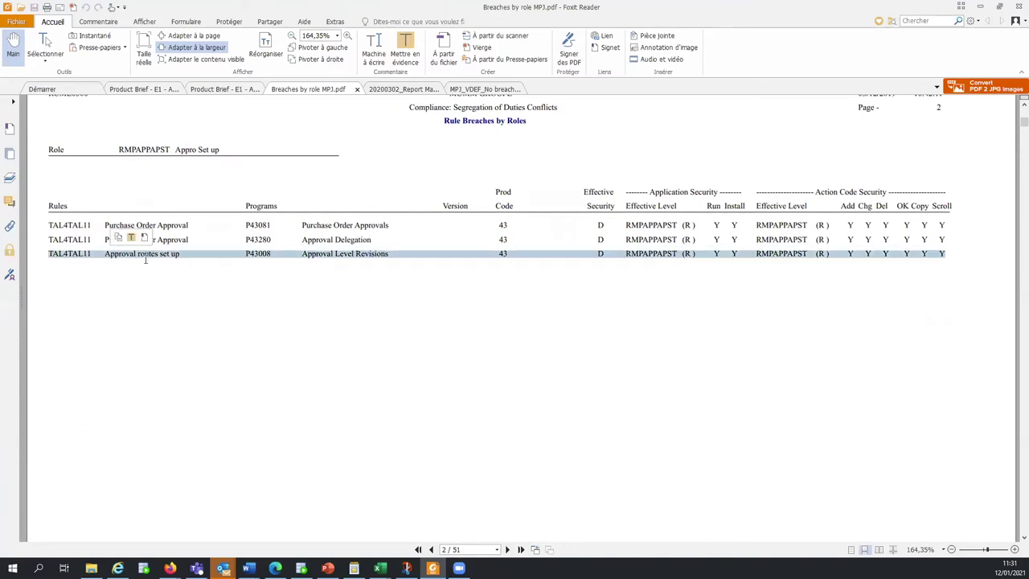
{"action": "left_click_drag", "start_coordinate": [190, 240], "coordinate": [51, 225]}
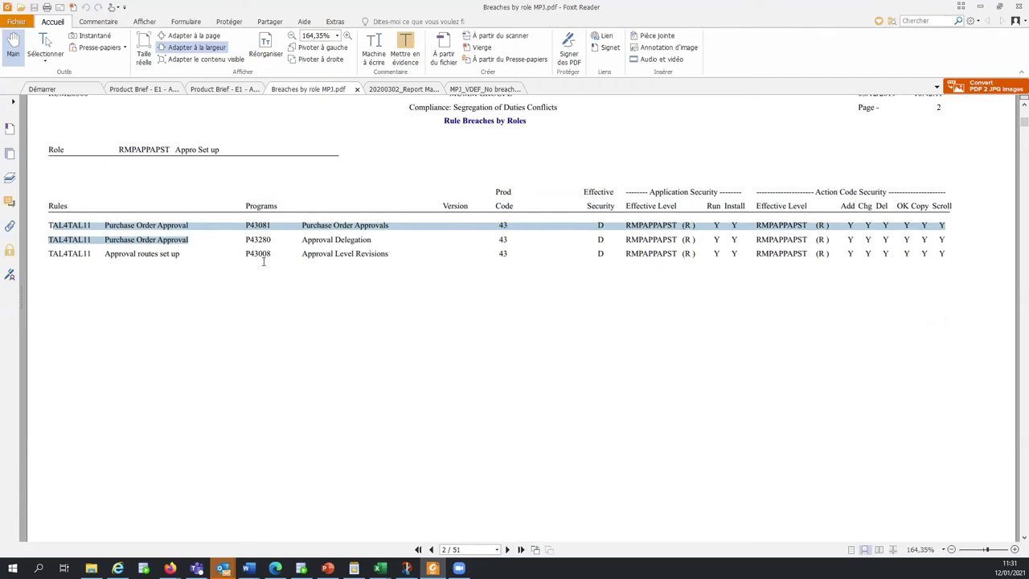
{"action": "left_click", "coordinate": [185, 149]}
{"action": "triple_click", "coordinate": [202, 154]}
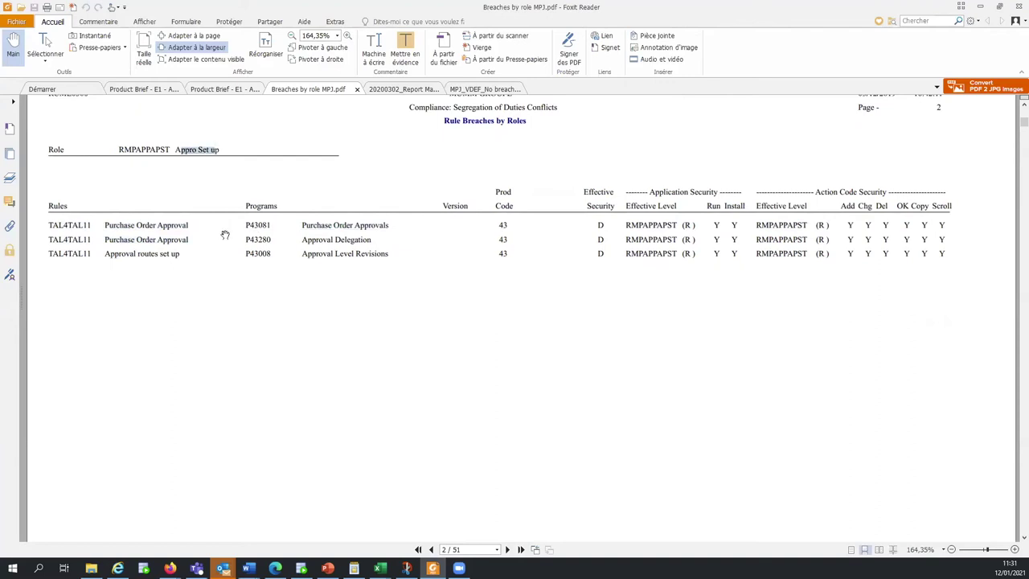
{"action": "left_click", "coordinate": [189, 238]}
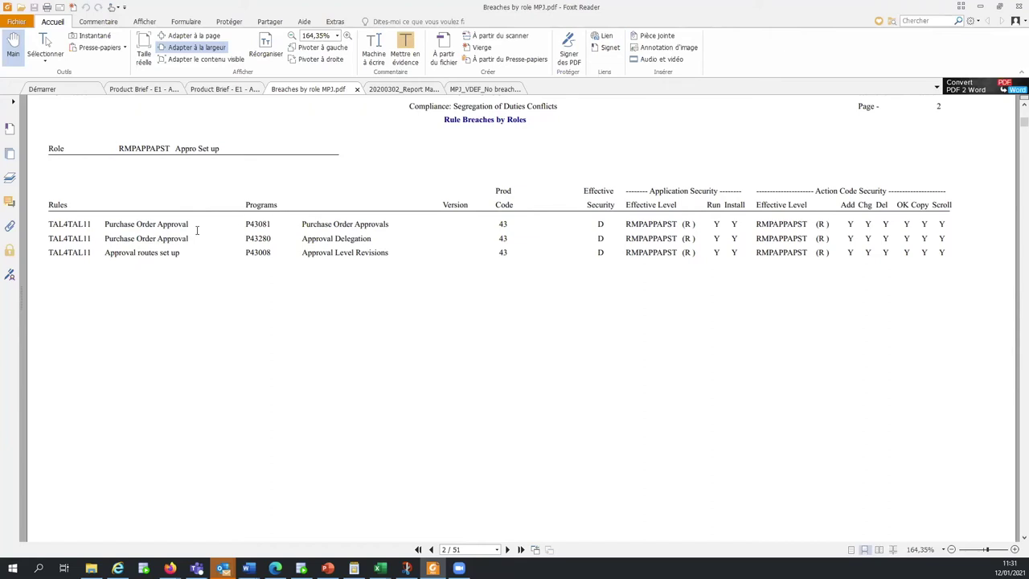
Scroll through pages 14–16 of the annotated 20200302_Report Martell SOD PDF, then minimize Foxit
{"action": "left_click", "coordinate": [393, 93]}
{"action": "scroll", "coordinate": [547, 305], "scroll_direction": "down", "scroll_amount": 1}
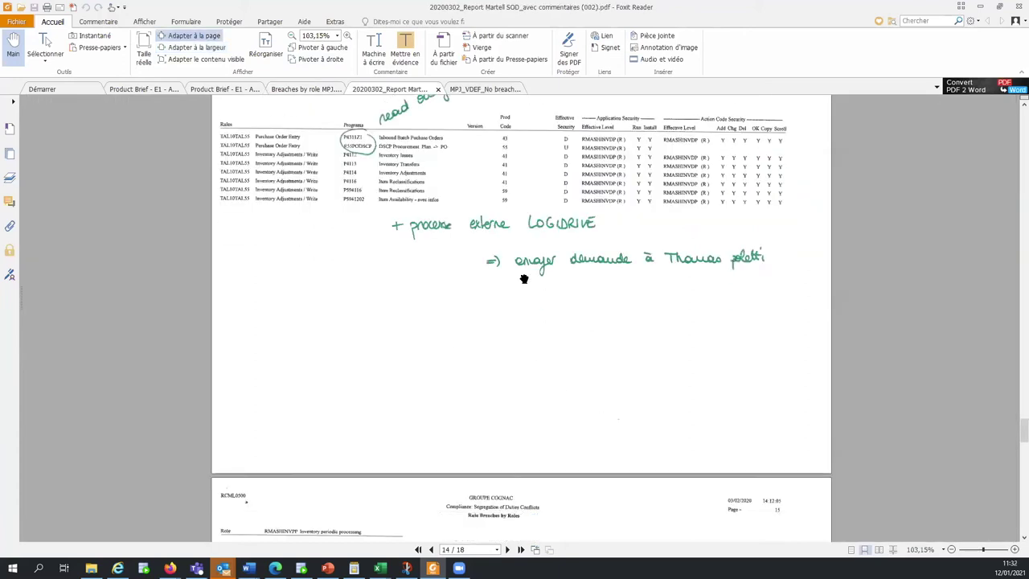
{"action": "scroll", "coordinate": [524, 279], "scroll_direction": "up", "scroll_amount": 2}
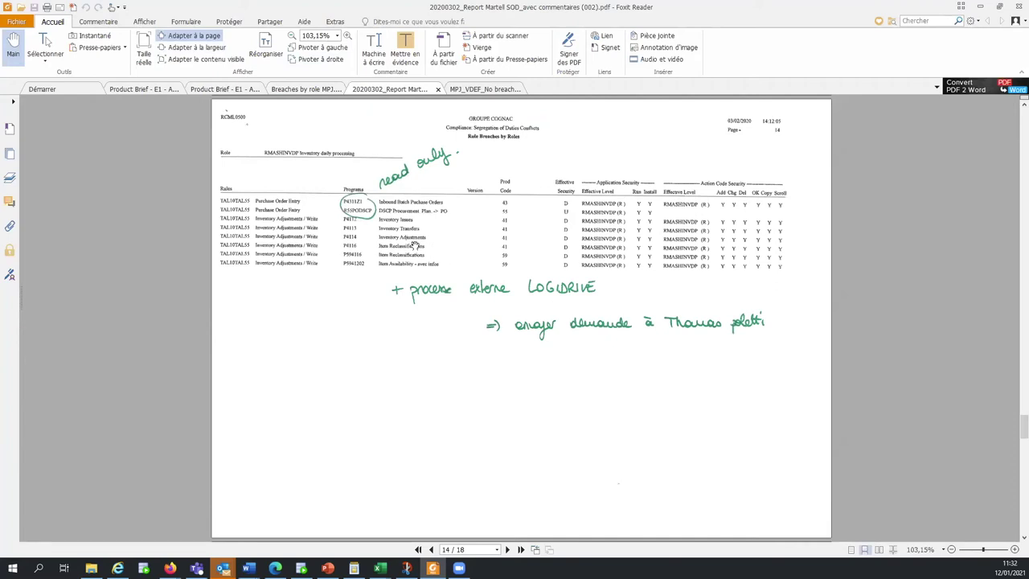
{"action": "scroll", "coordinate": [415, 245], "scroll_direction": "down", "scroll_amount": 13}
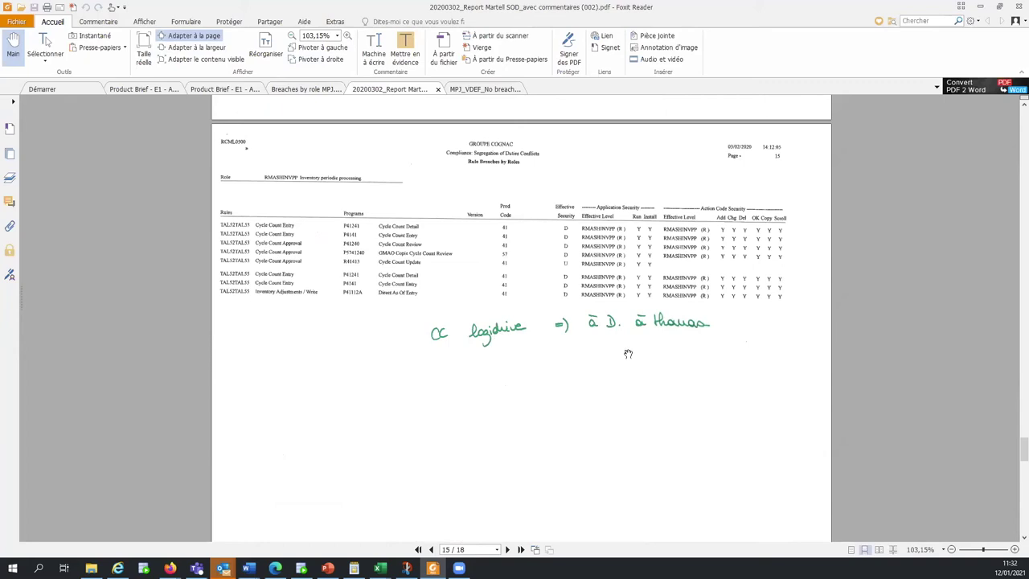
{"action": "scroll", "coordinate": [337, 272], "scroll_direction": "down", "scroll_amount": 5}
{"action": "scroll", "coordinate": [339, 275], "scroll_direction": "down", "scroll_amount": 6}
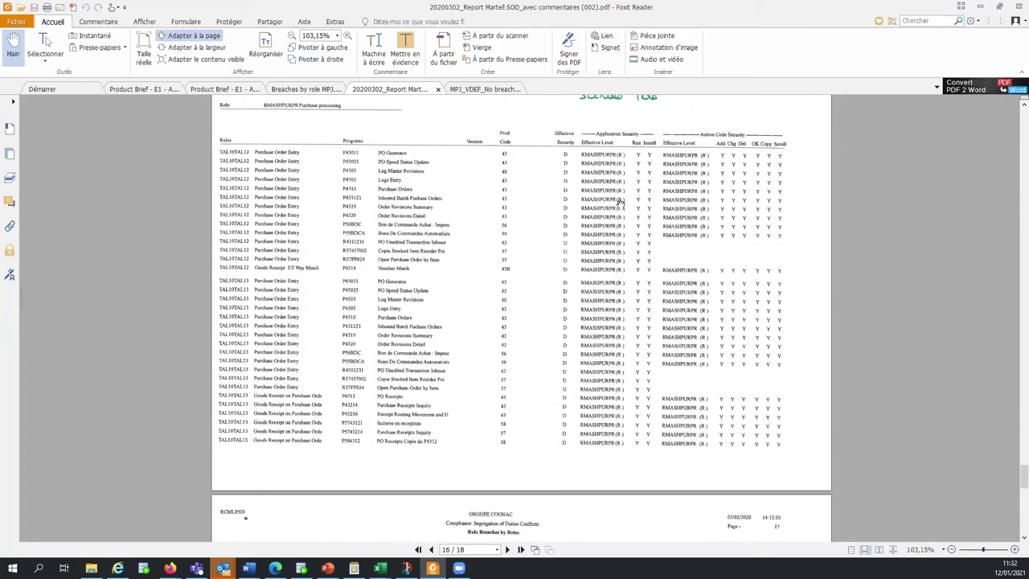
{"action": "scroll", "coordinate": [613, 231], "scroll_direction": "down", "scroll_amount": 4}
{"action": "scroll", "coordinate": [610, 239], "scroll_direction": "up", "scroll_amount": 3}
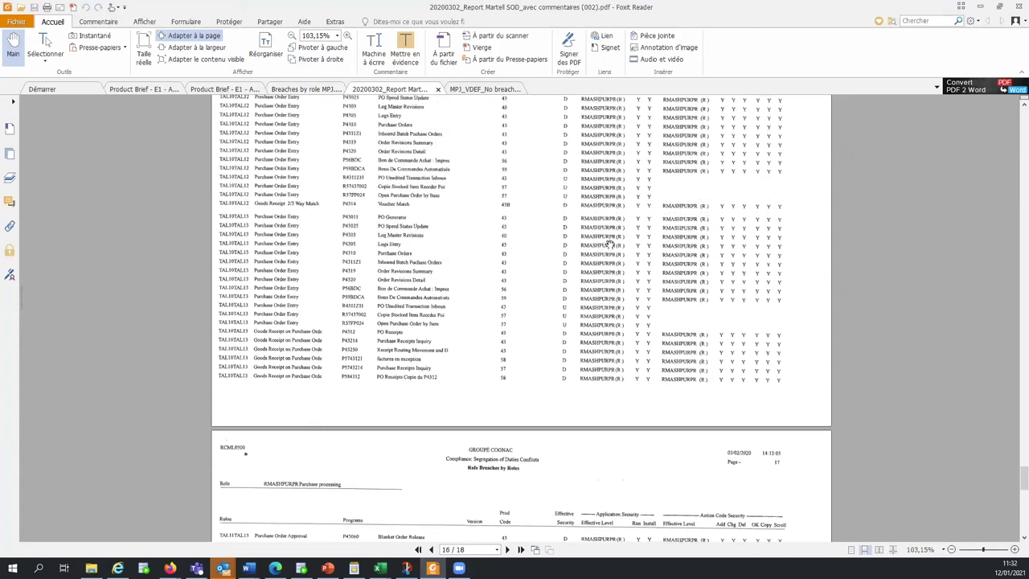
{"action": "scroll", "coordinate": [609, 243], "scroll_direction": "up", "scroll_amount": 4}
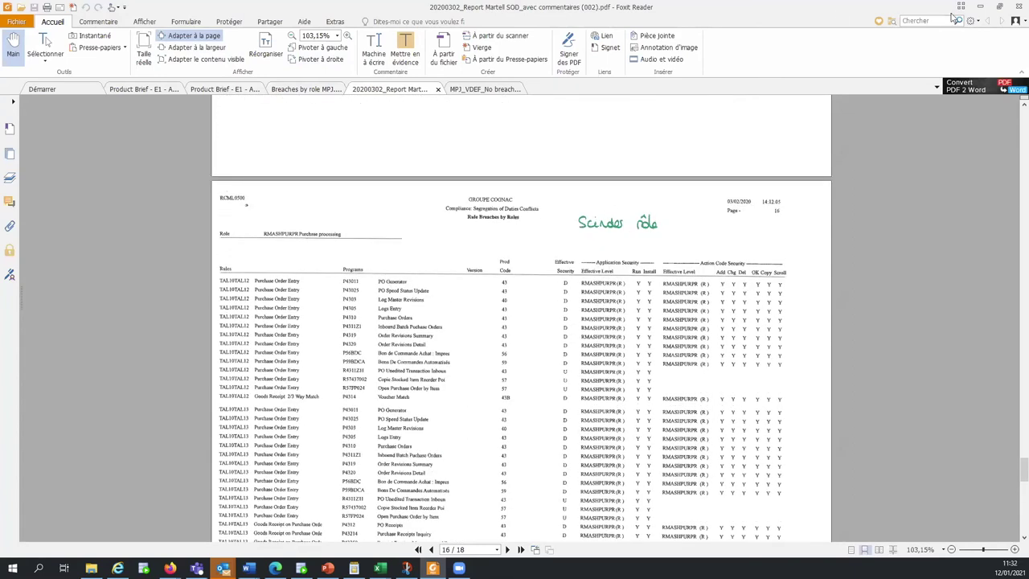
{"action": "left_click", "coordinate": [980, 6]}
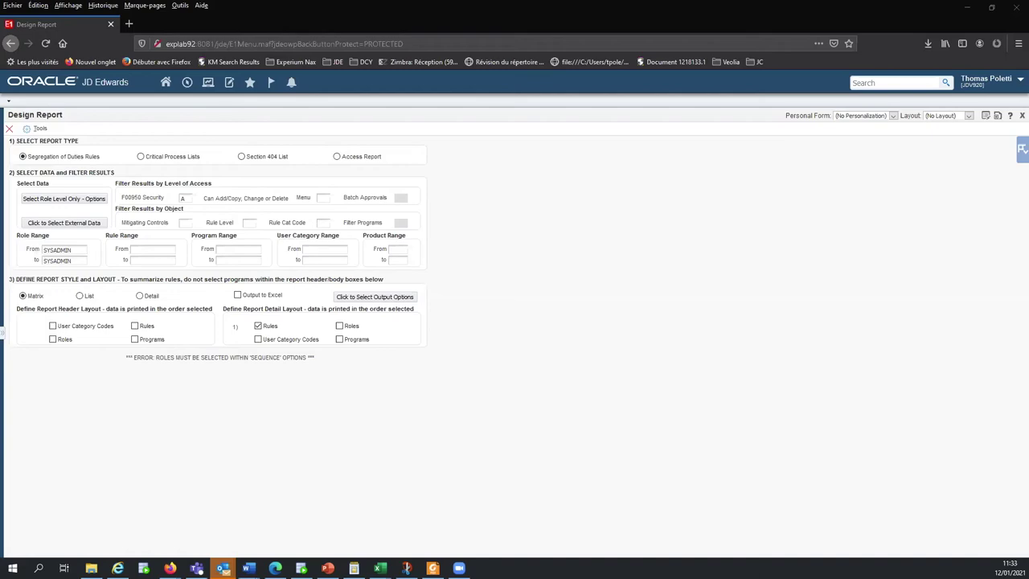
Switch to PowerPoint and restart the slideshow from slide 16 with Shift+F5
{"action": "key", "text": "alt+Tab"}
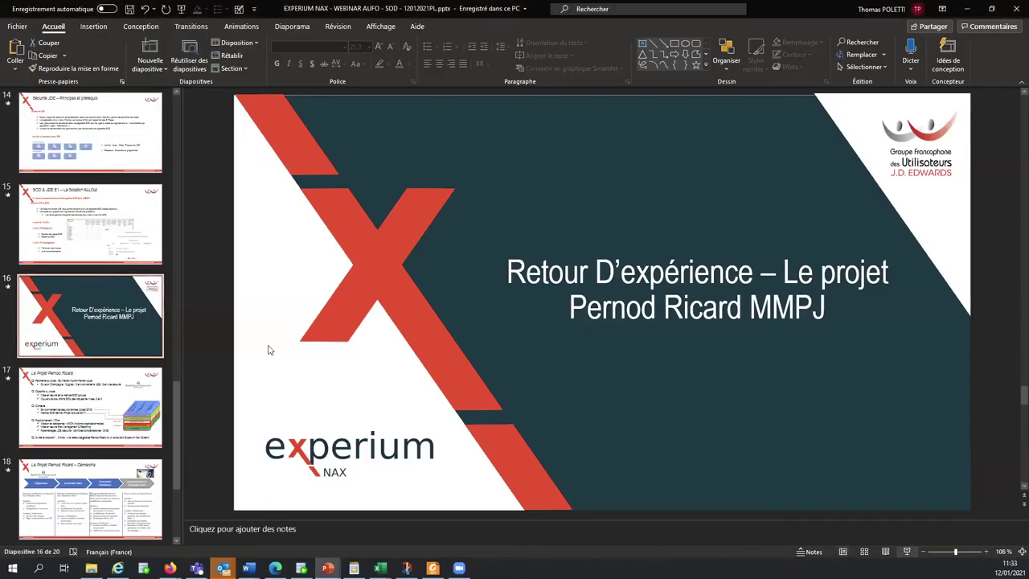
{"action": "key", "text": "shift+F5"}
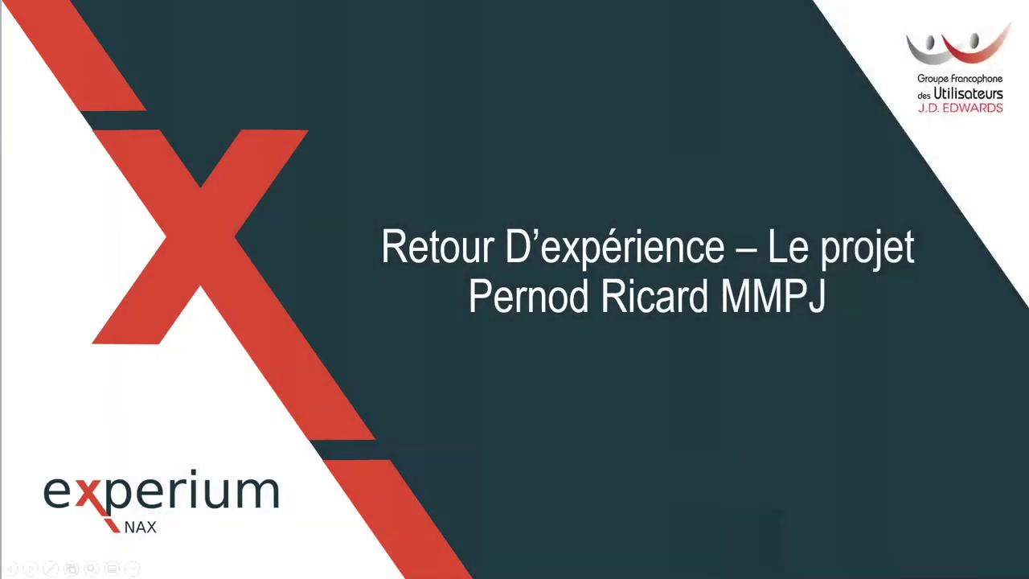